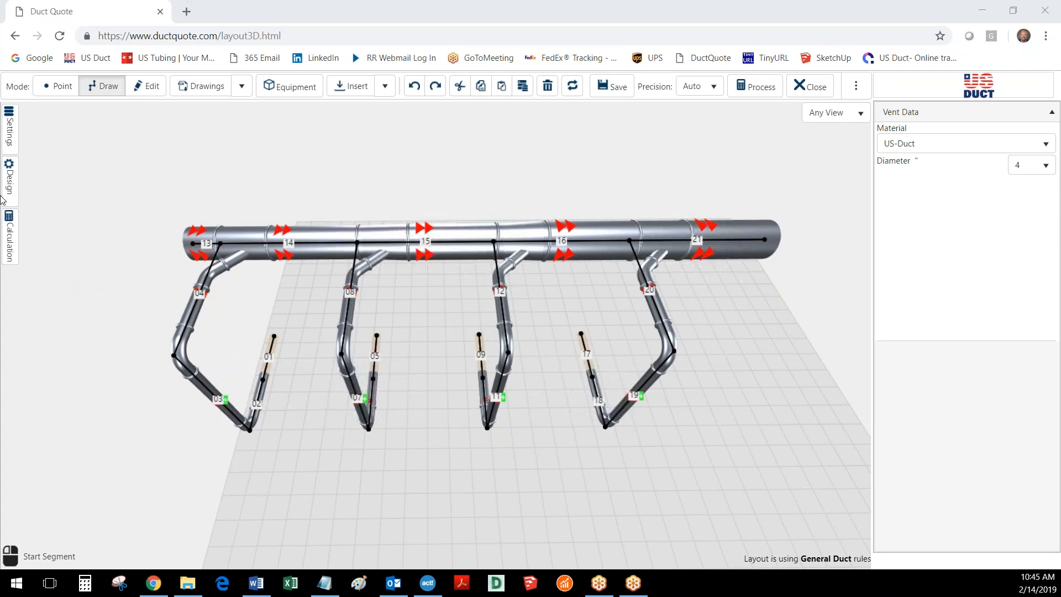
# - Switch to Edit mode, select main duct section 21 and check which material options are available for it
pyautogui.click(147, 88)
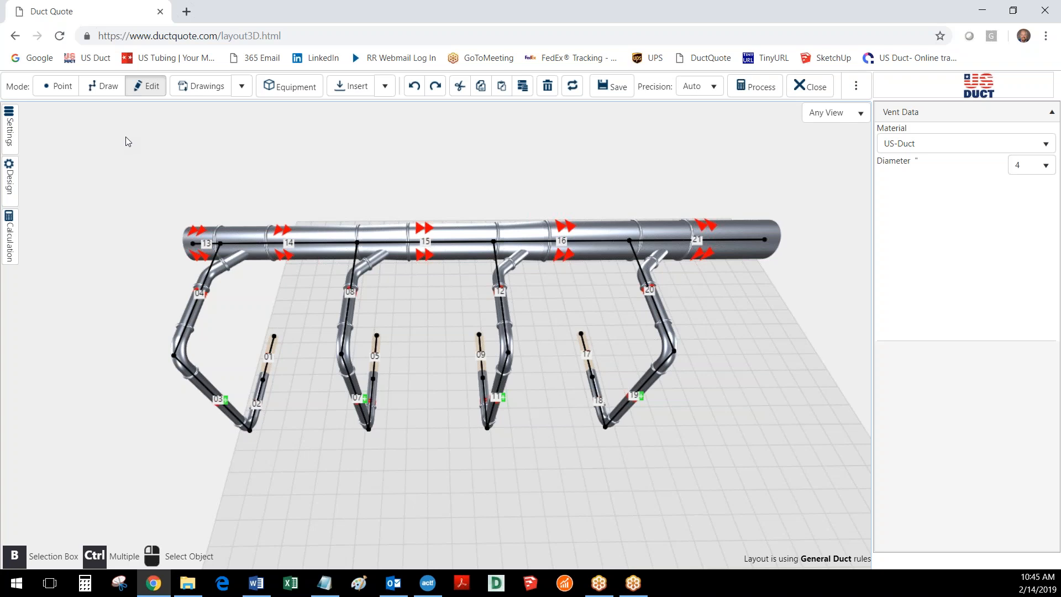
pyautogui.click(701, 237)
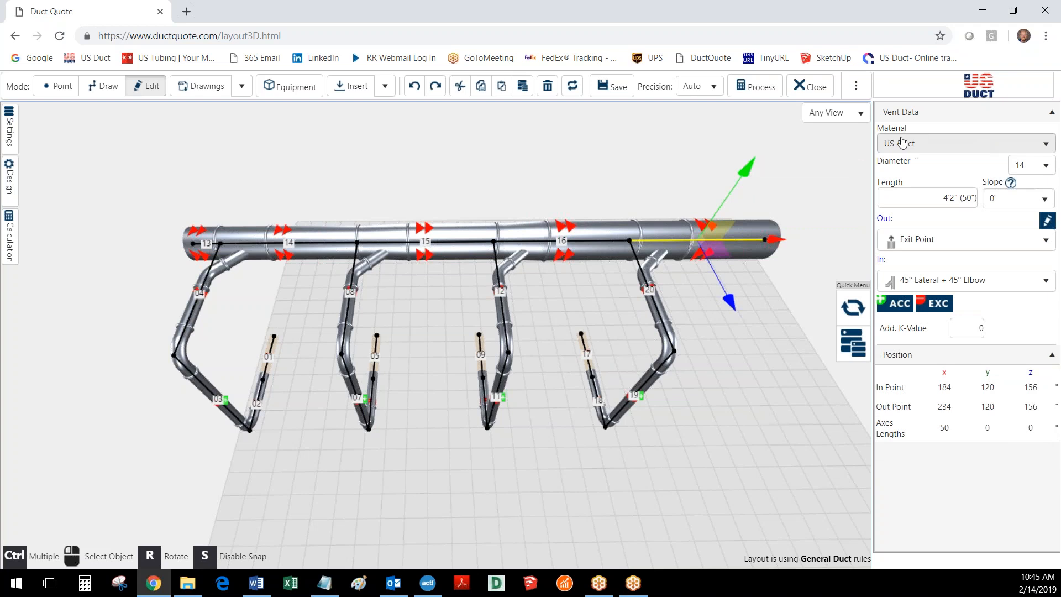
pyautogui.click(959, 148)
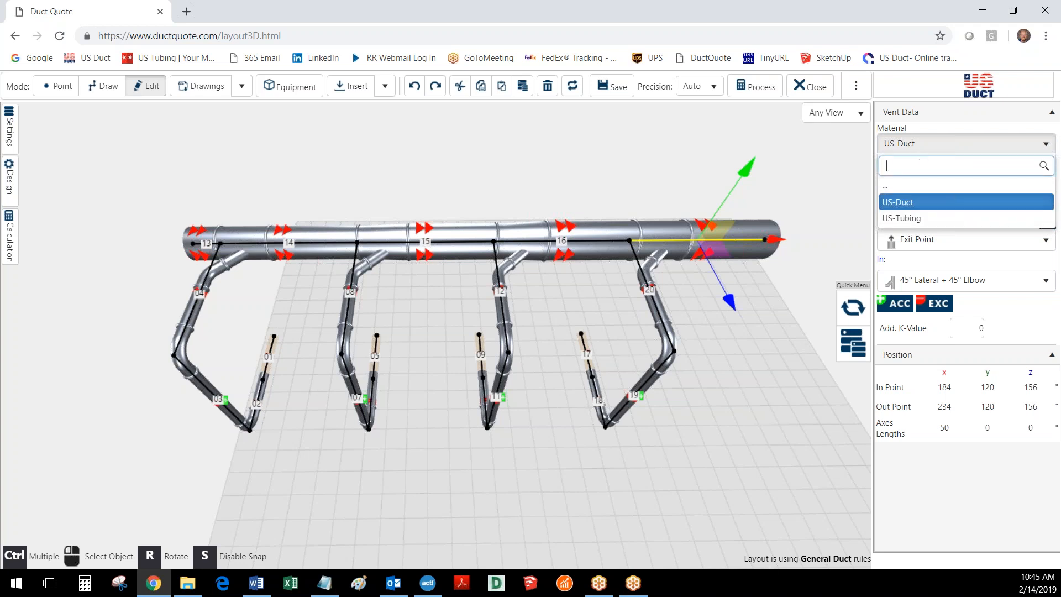
pyautogui.click(927, 145)
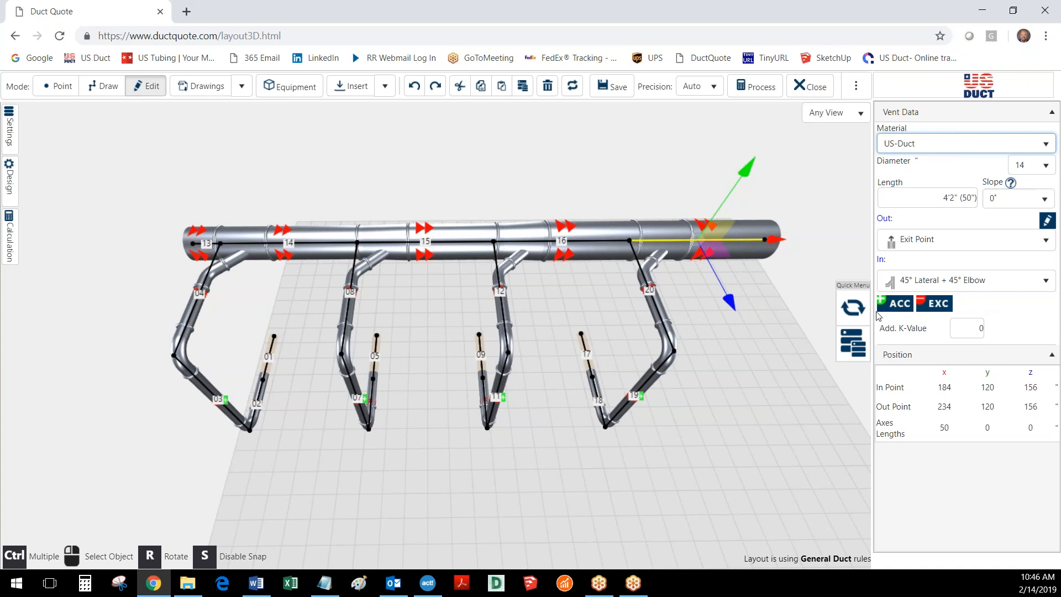
pyautogui.click(753, 294)
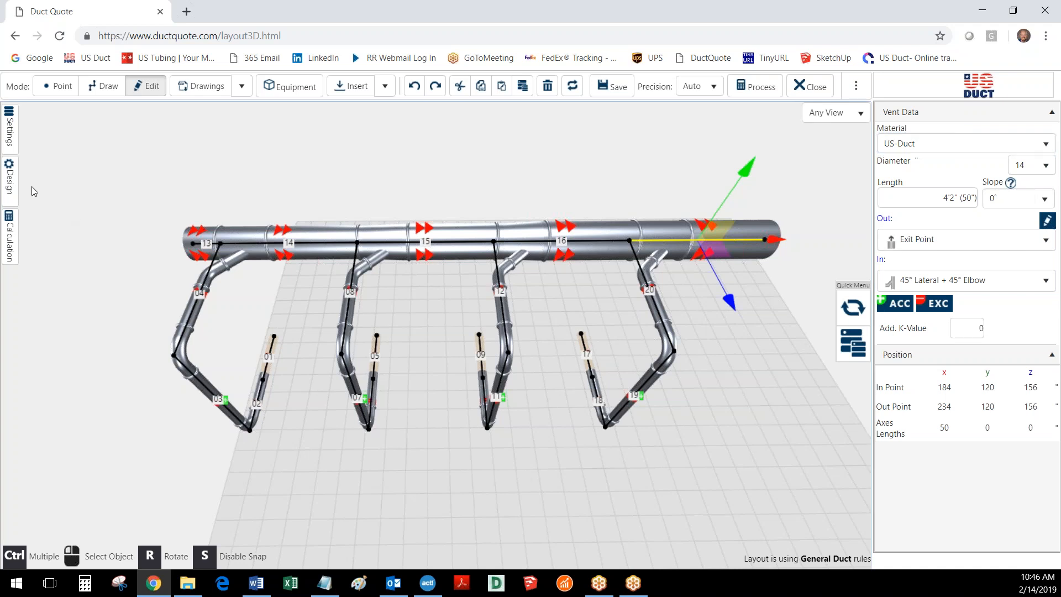
# - Review the design rules for the selected section 21, then the default design rules for the whole drawing
pyautogui.click(10, 176)
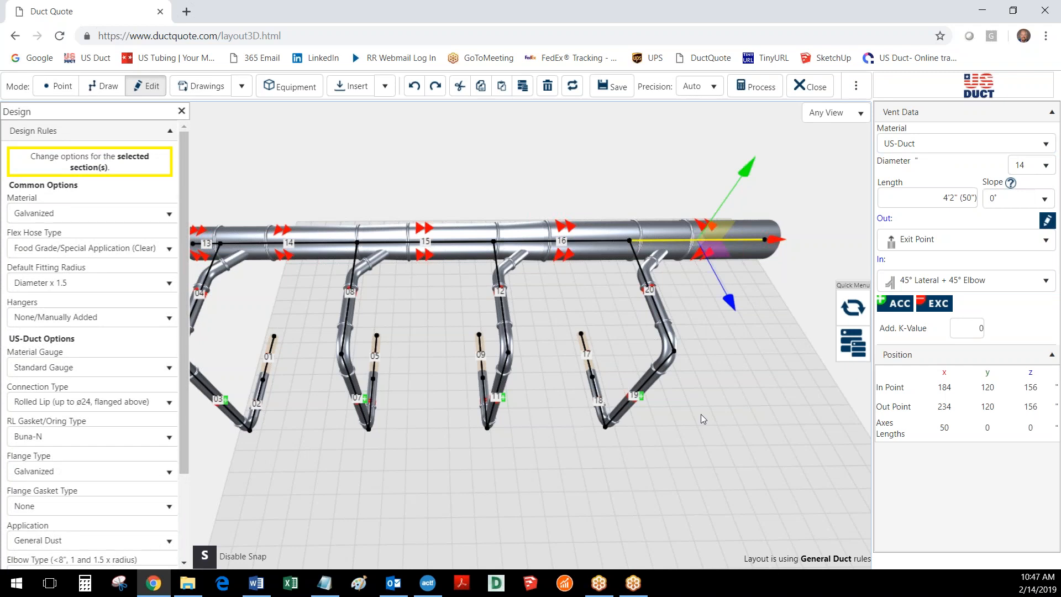
pyautogui.click(181, 110)
pyautogui.click(366, 154)
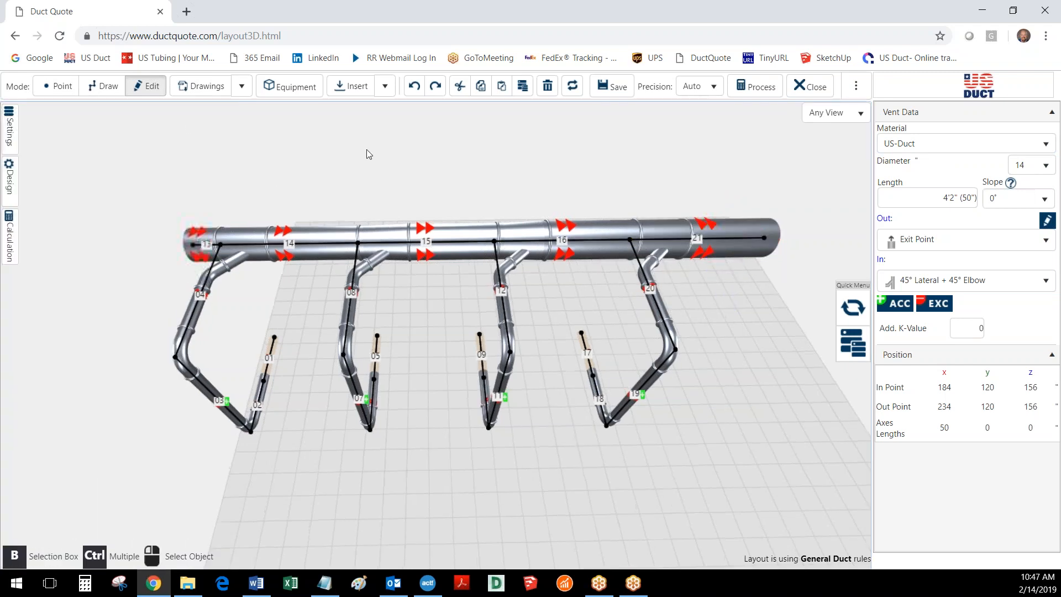
pyautogui.click(9, 177)
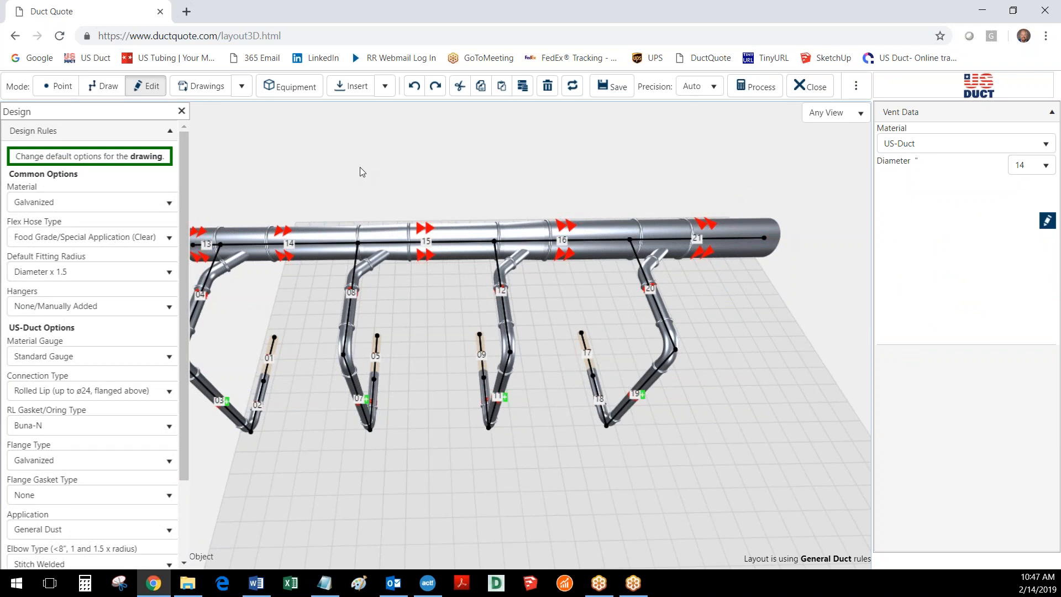
pyautogui.click(181, 111)
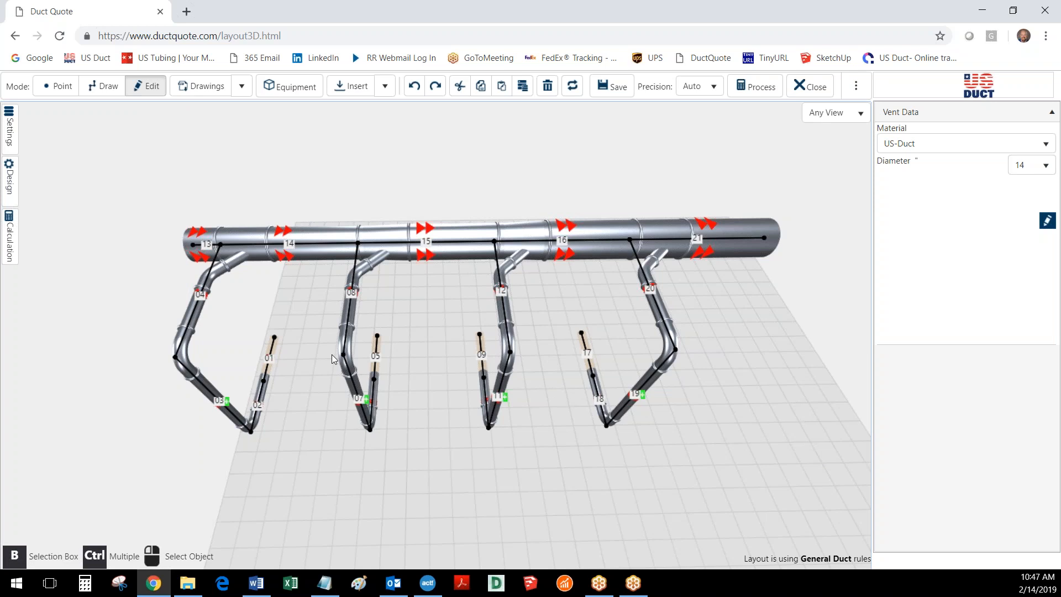
# - Set the diameter of section 13, at the start of the main duct, to 8 inches
pyautogui.click(196, 244)
pyautogui.moveTo(306, 384); pyautogui.dragTo(423, 390)
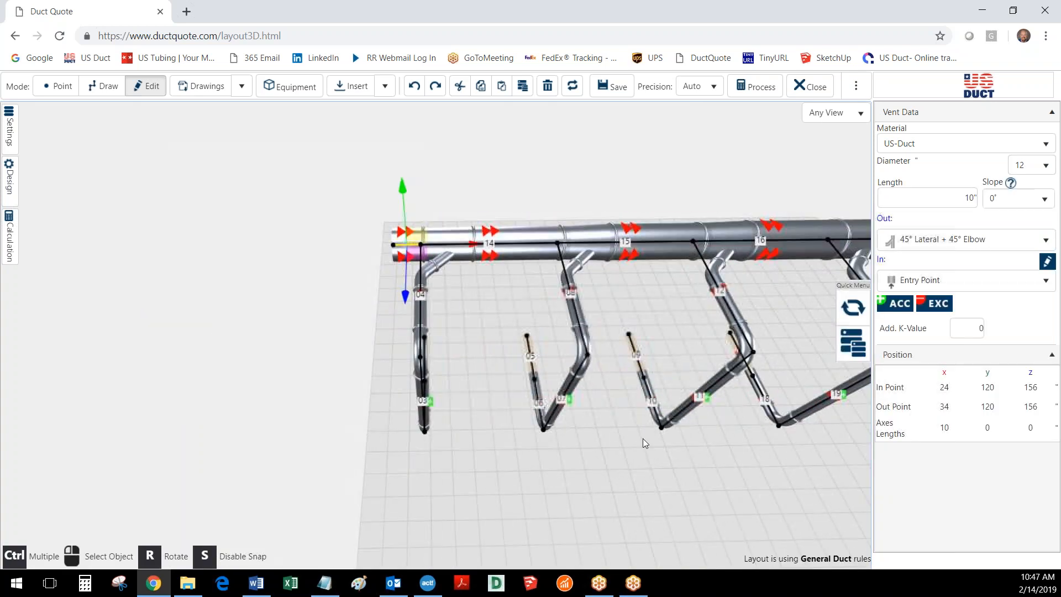
pyautogui.click(941, 198)
pyautogui.click(1032, 166)
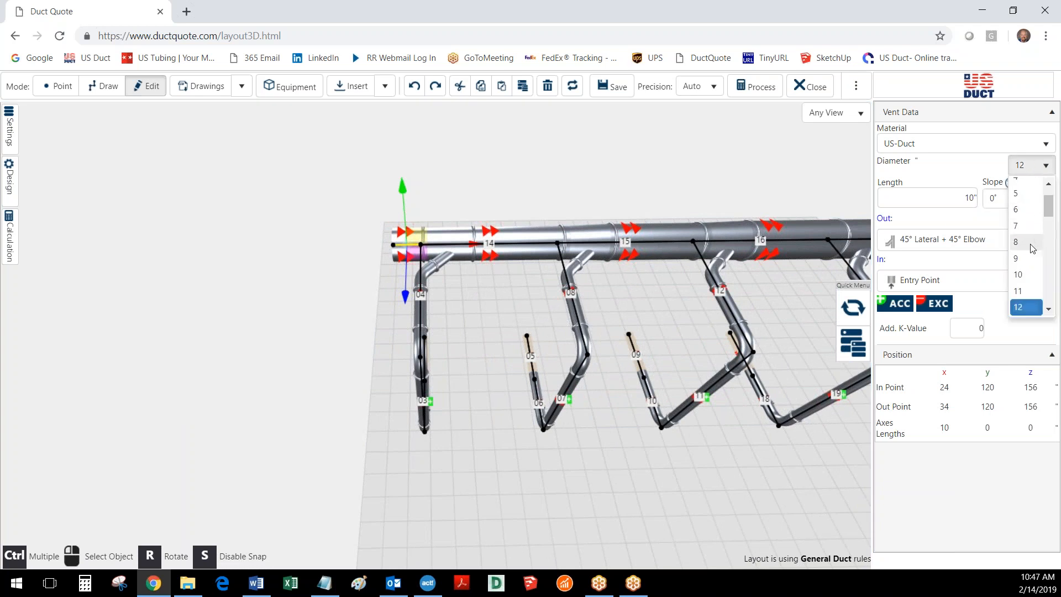
pyautogui.click(1031, 242)
# - Set the length of section 13 to 60 inches, shifting the upstream objects to make room
pyautogui.click(950, 199)
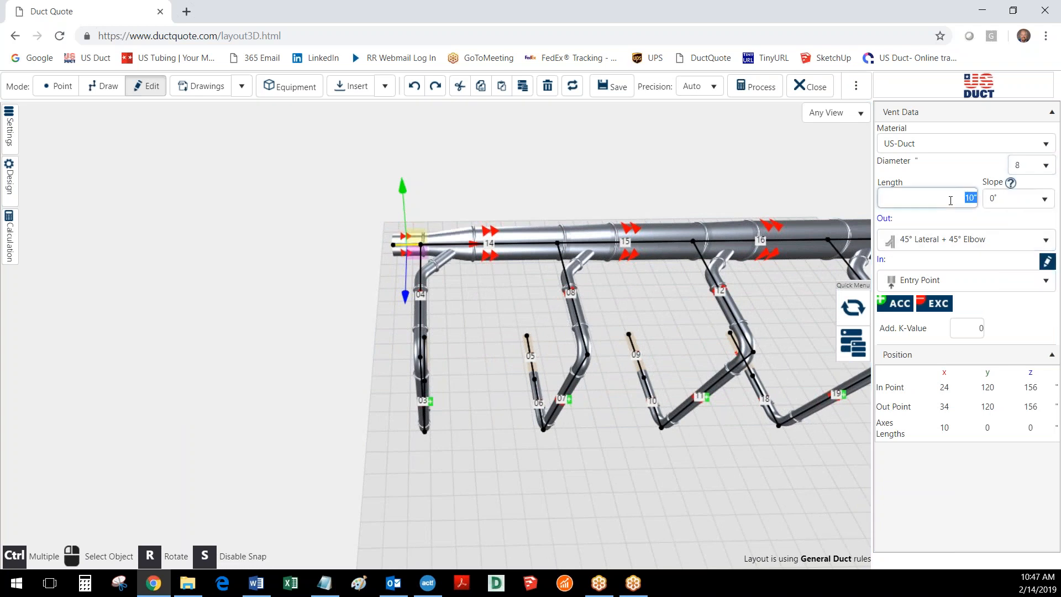
pyautogui.write('60')
pyautogui.press('Return')
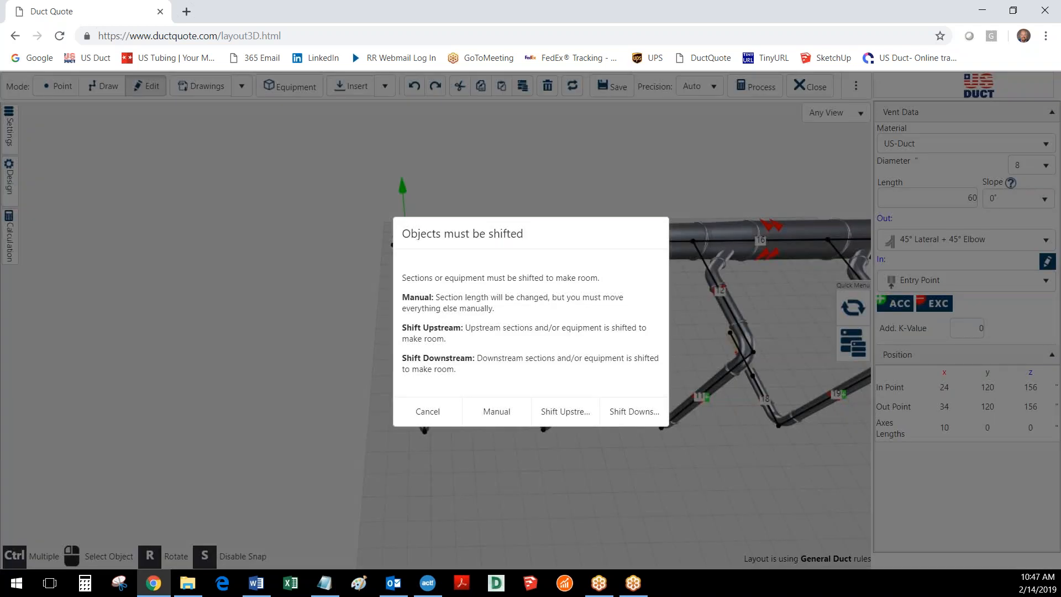
pyautogui.click(566, 418)
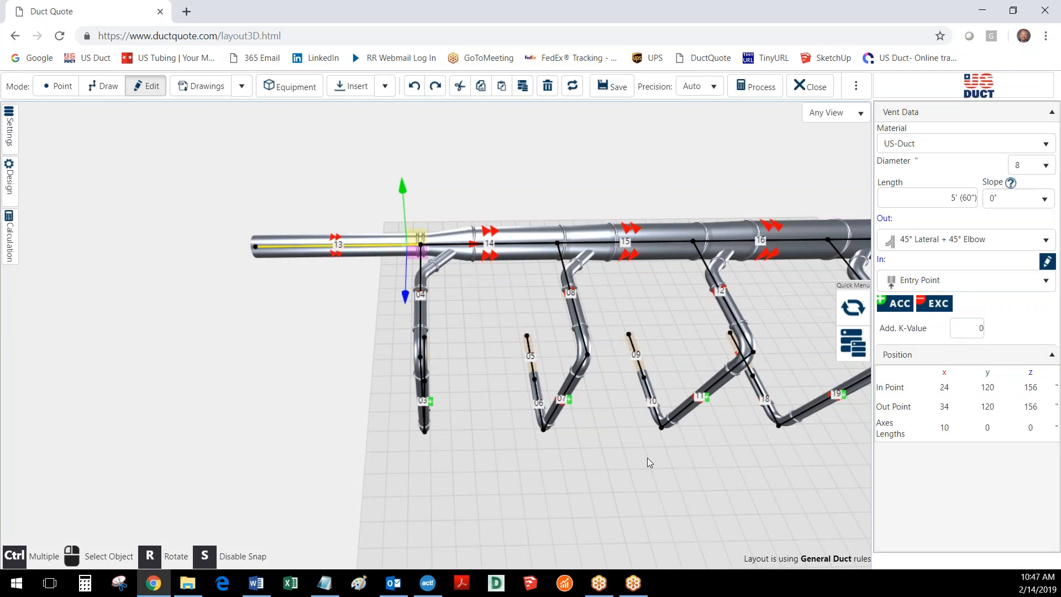
pyautogui.click(620, 462)
# - Change the diameter of main duct section 14 to 9 inches
pyautogui.moveTo(622, 462); pyautogui.dragTo(545, 455)
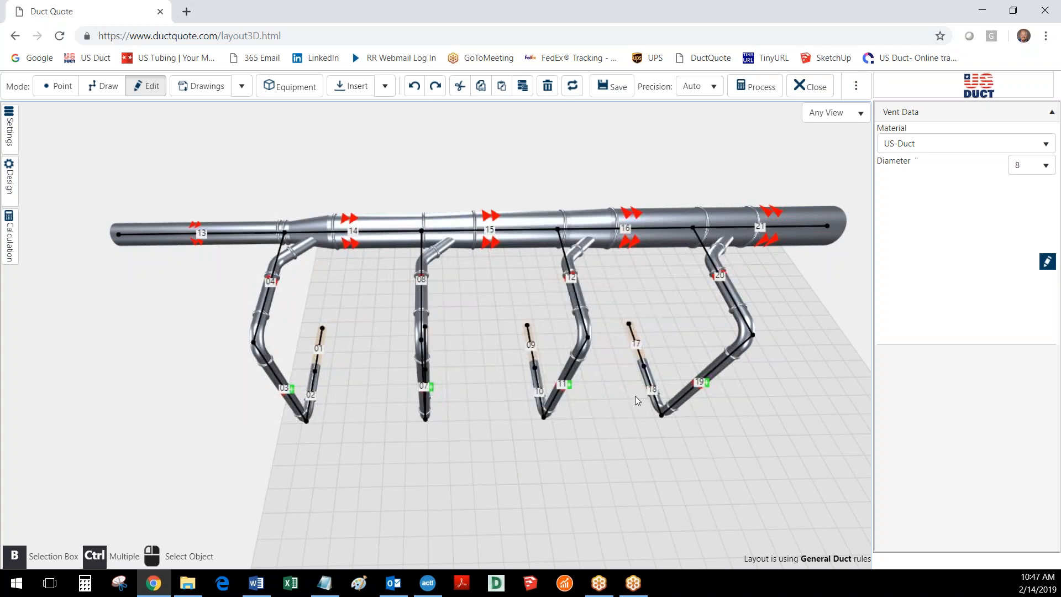
pyautogui.click(364, 231)
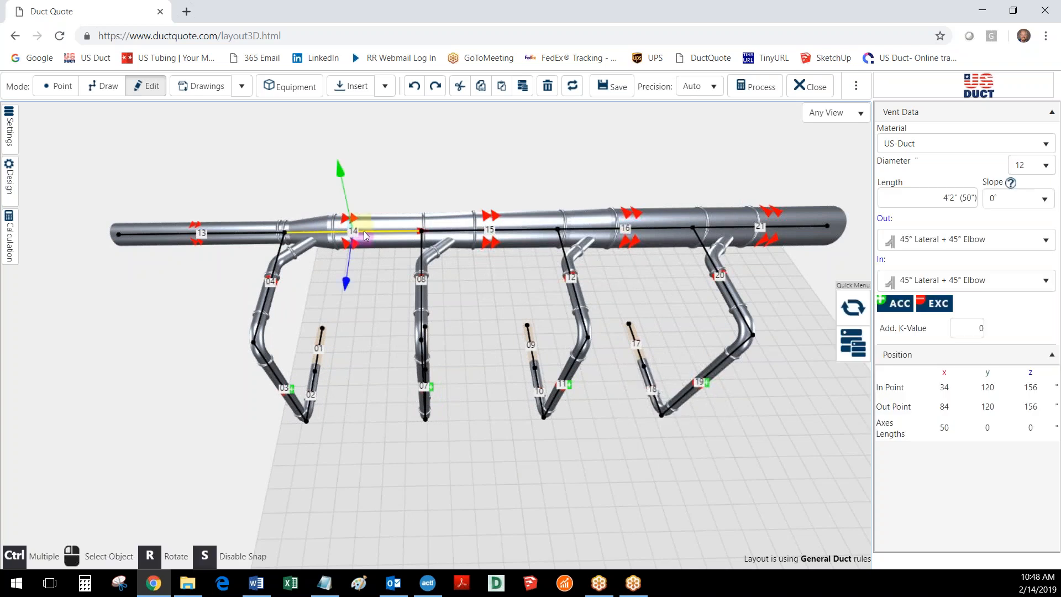
pyautogui.click(1026, 167)
pyautogui.click(1017, 261)
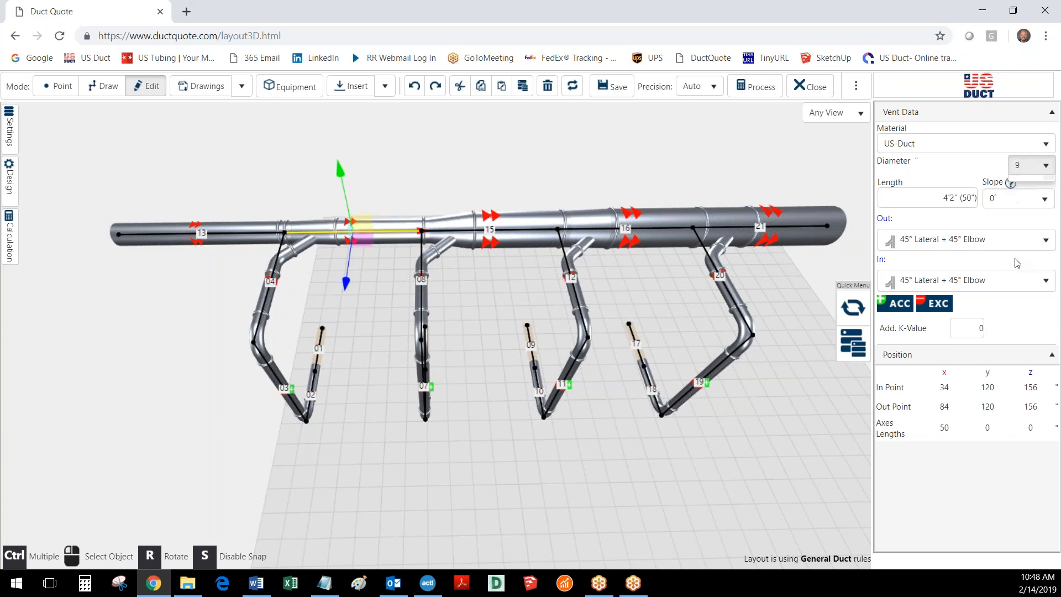
pyautogui.click(501, 416)
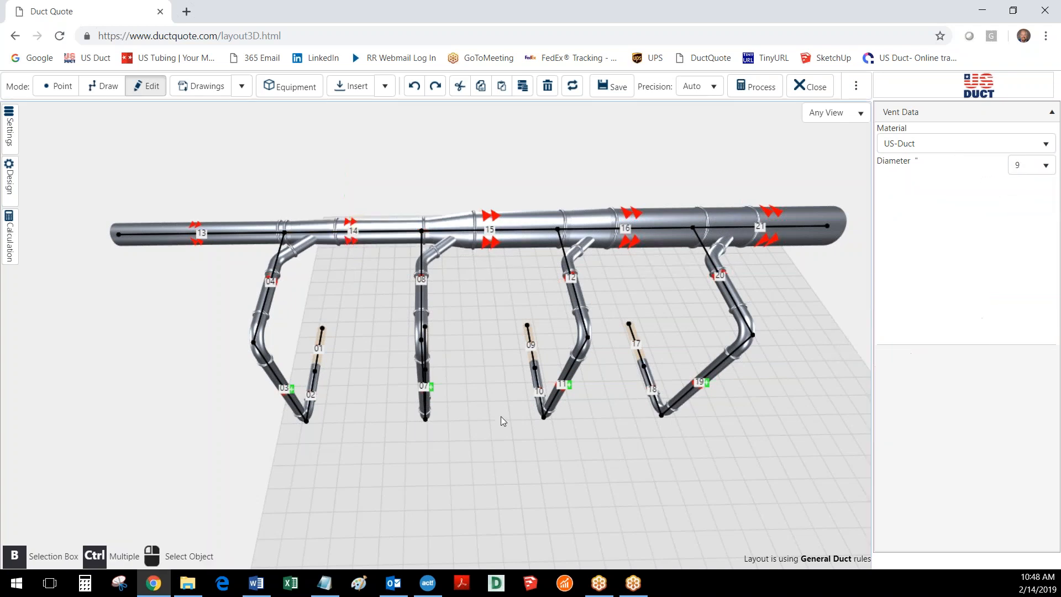
# - Change the diameter of main duct section 15 to 16 inches
pyautogui.moveTo(498, 416); pyautogui.dragTo(443, 418)
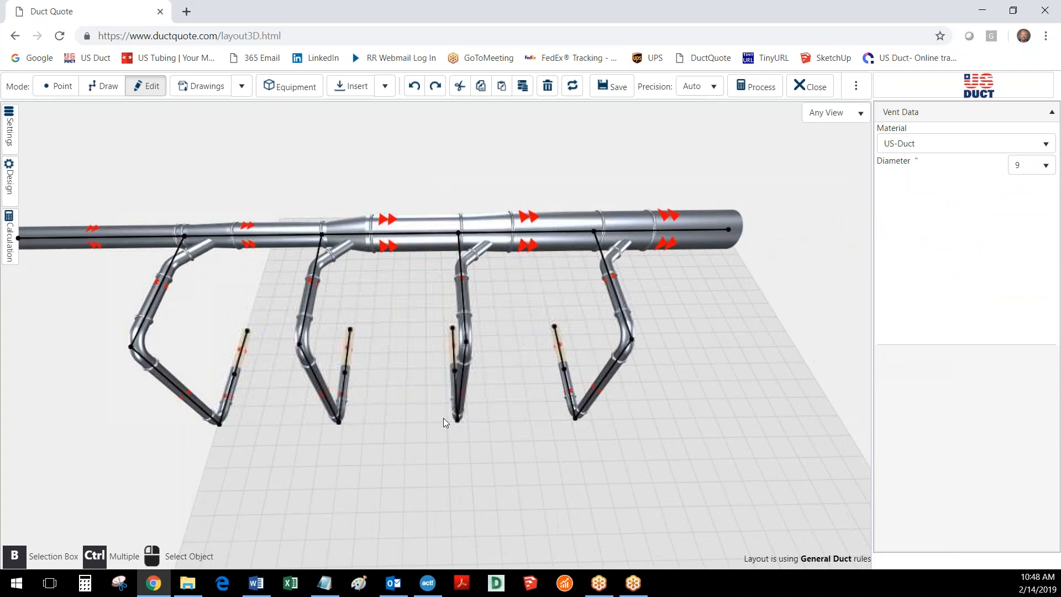
pyautogui.click(409, 234)
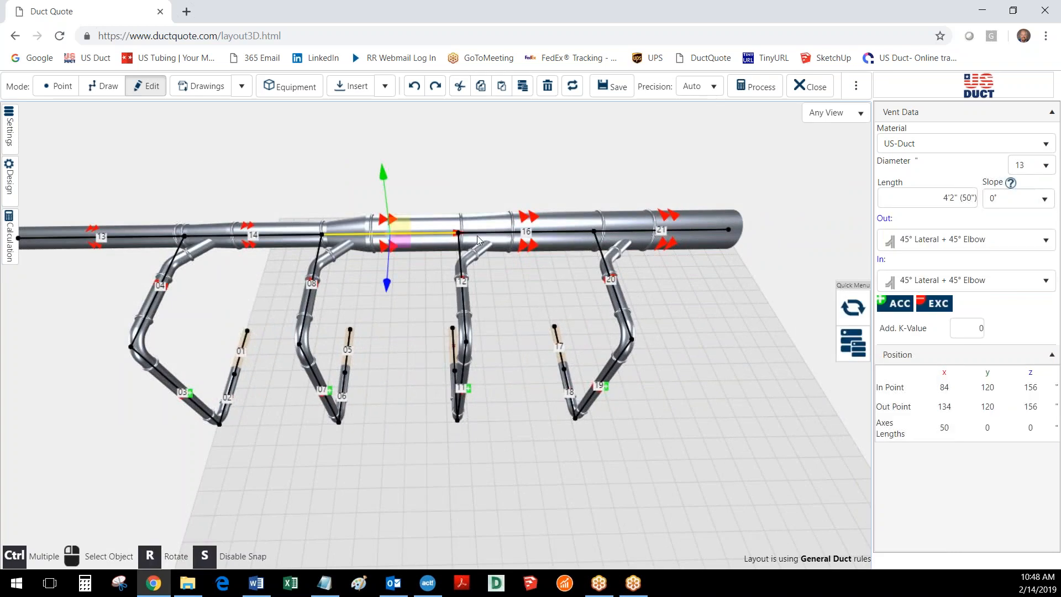
pyautogui.scroll(-2, 1039, 237)
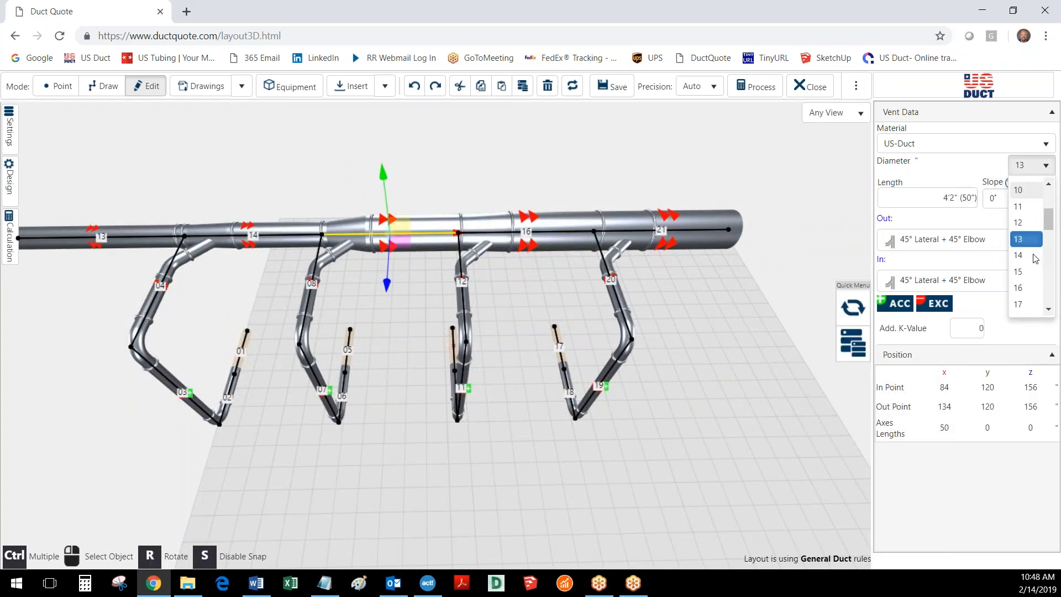
pyautogui.click(1028, 294)
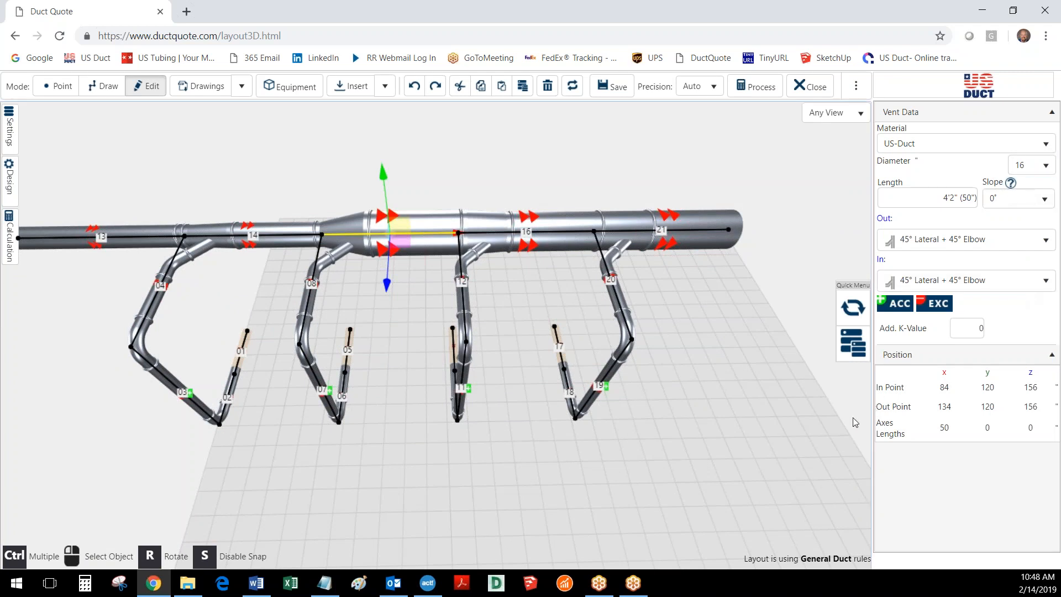
# - Set the length of section 15 to 8 inches, shifting the upstream sections to fit
pyautogui.click(928, 200)
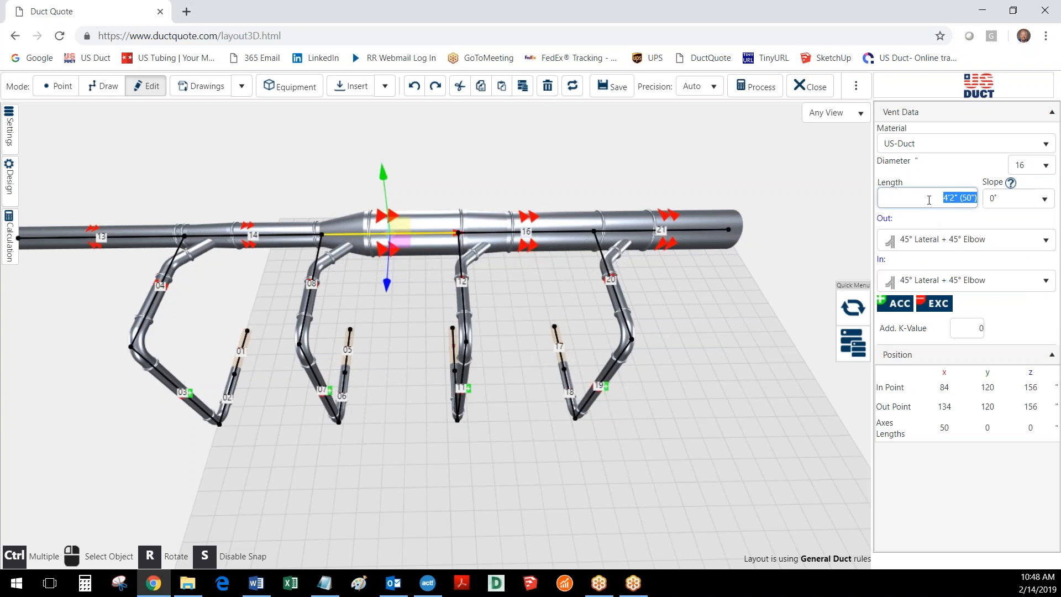
pyautogui.write('8')
pyautogui.press('Return')
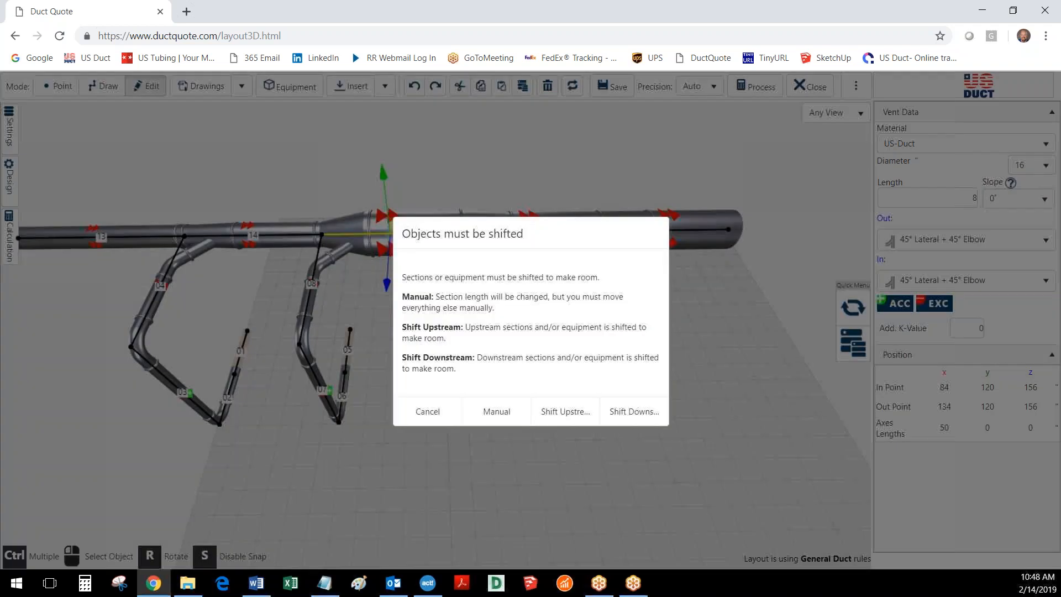
pyautogui.click(575, 412)
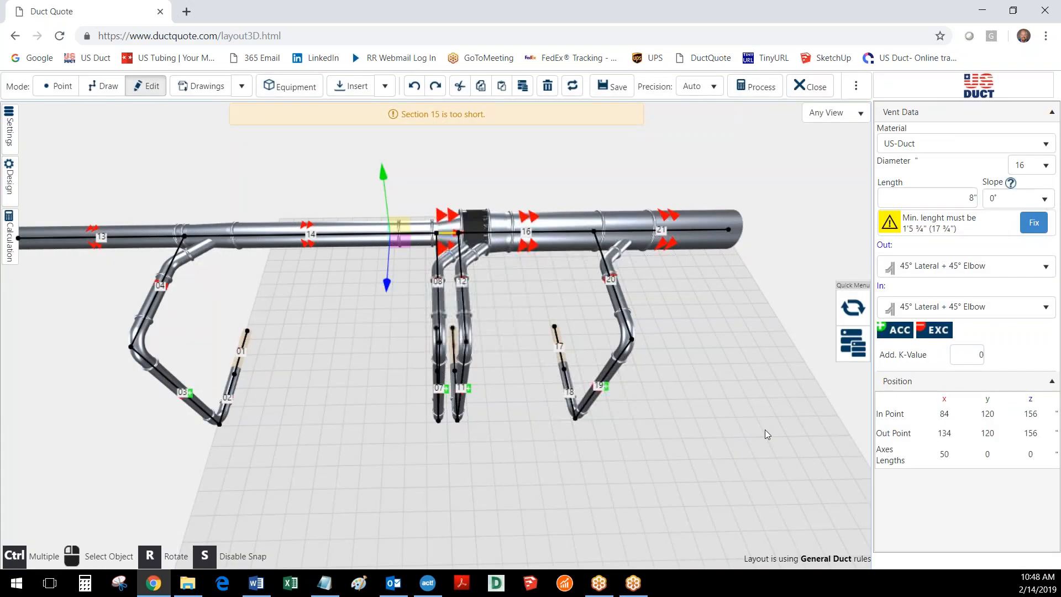
pyautogui.click(715, 431)
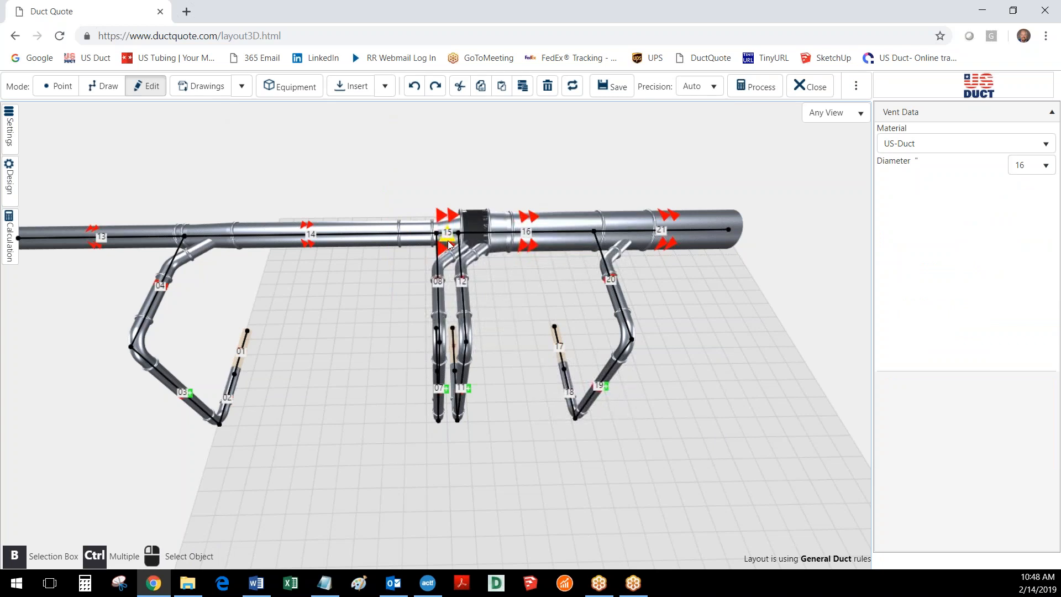
# - Fix section 15 to its minimum length of 17.75 inches, shifting the downstream sections to make room
pyautogui.click(449, 245)
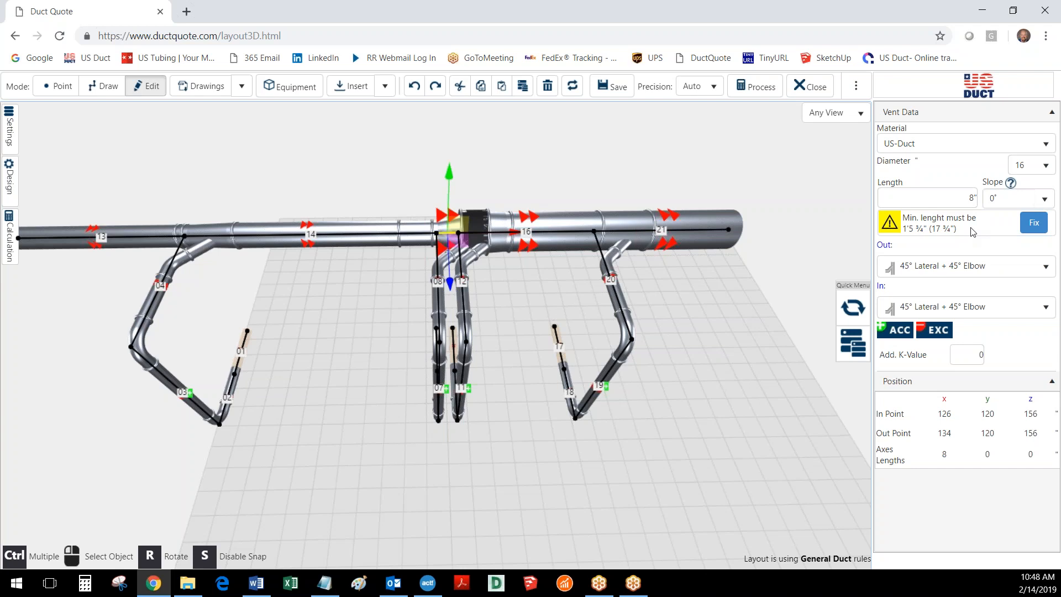
pyautogui.click(1031, 226)
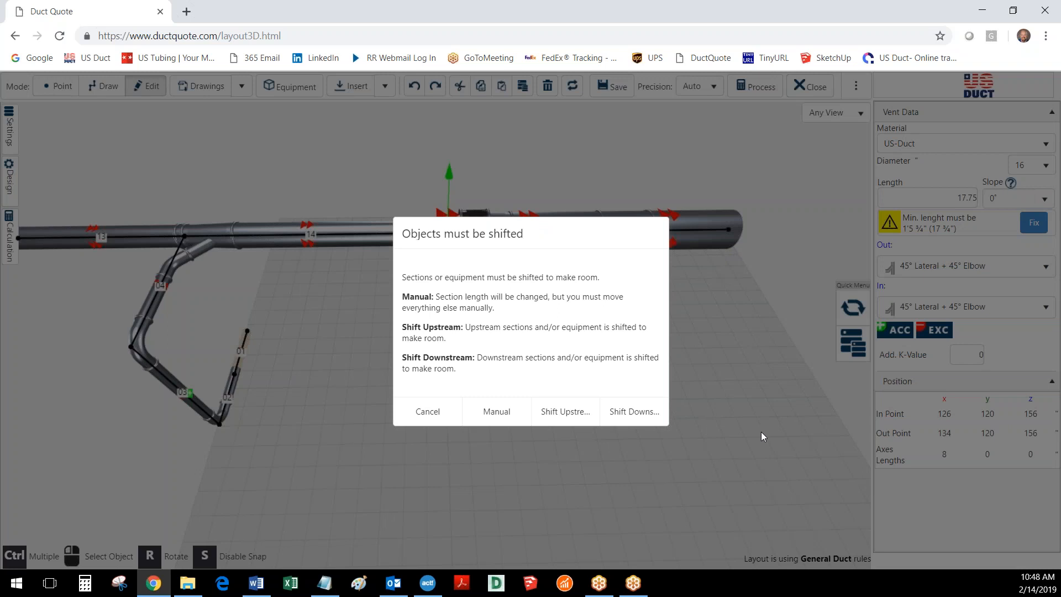
pyautogui.click(633, 412)
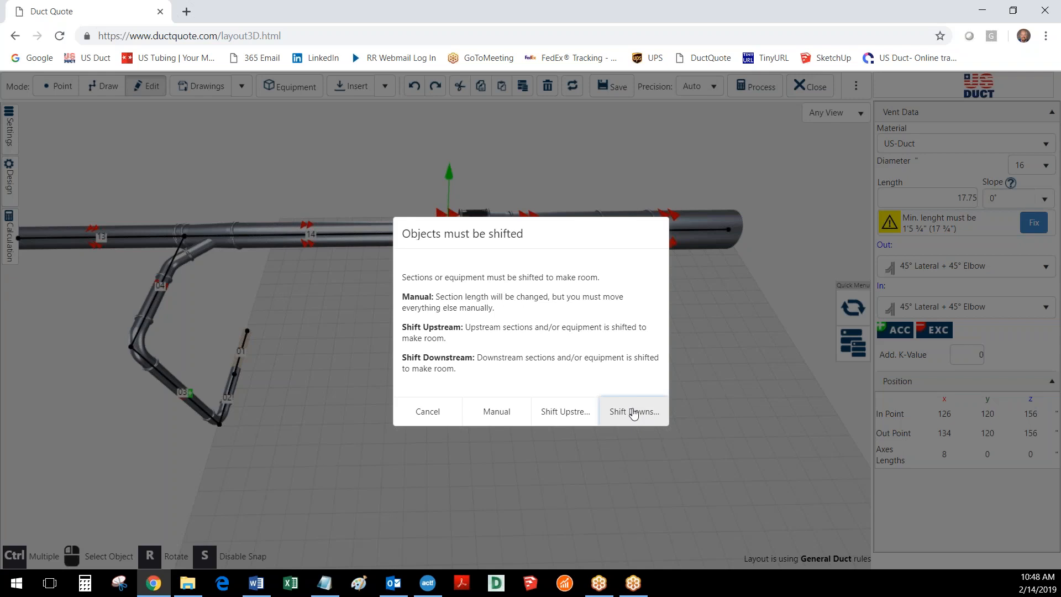
pyautogui.click(527, 452)
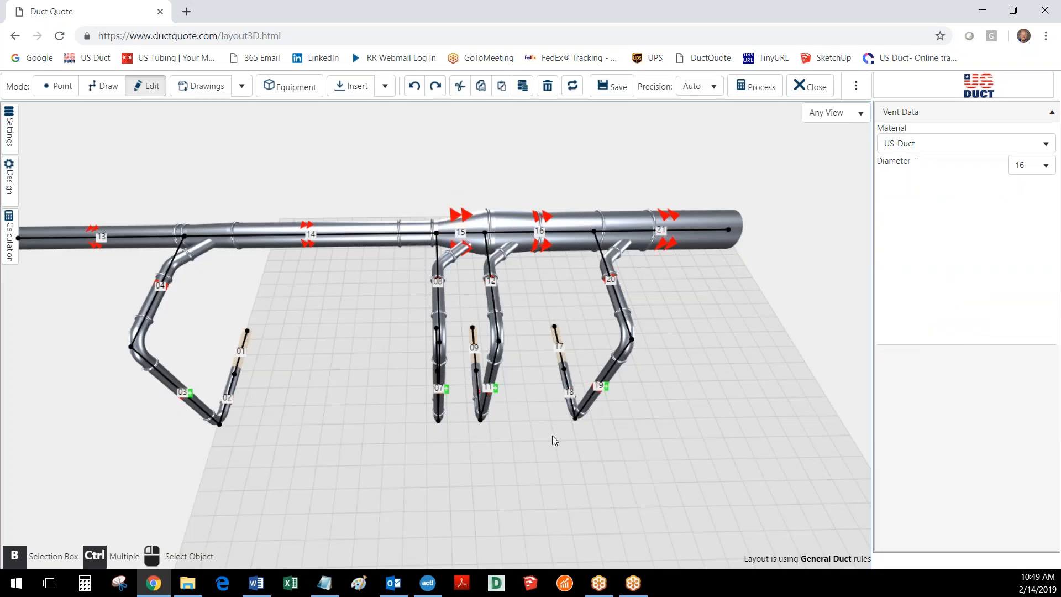
# - Select main duct sections 16 and 21 together and set their diameter to 16 inches
pyautogui.click(551, 231)
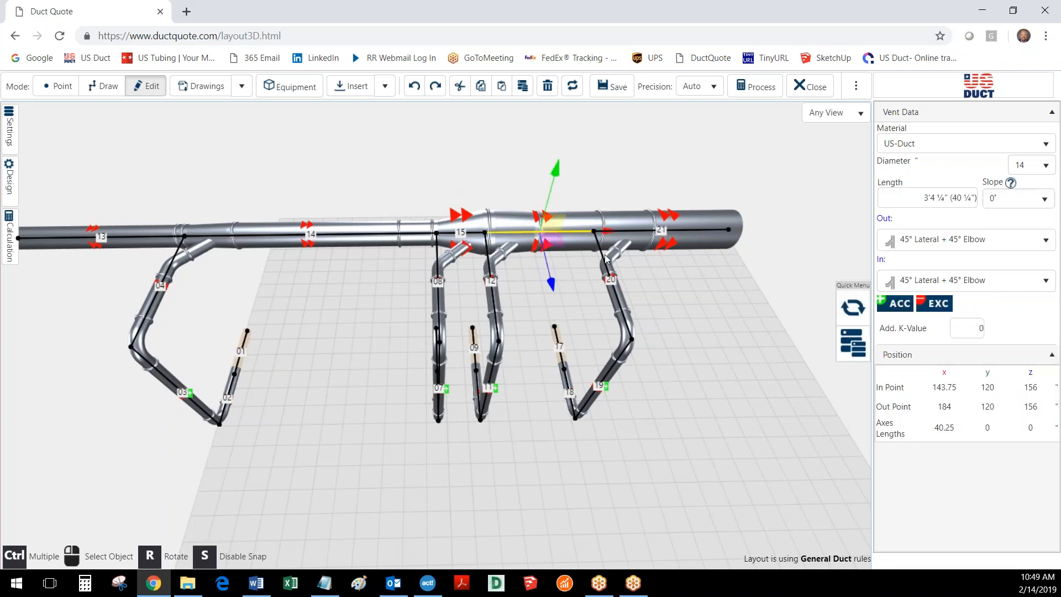
pyautogui.keyDown('ctrl'); pyautogui.click(681, 233); pyautogui.keyUp('ctrl')
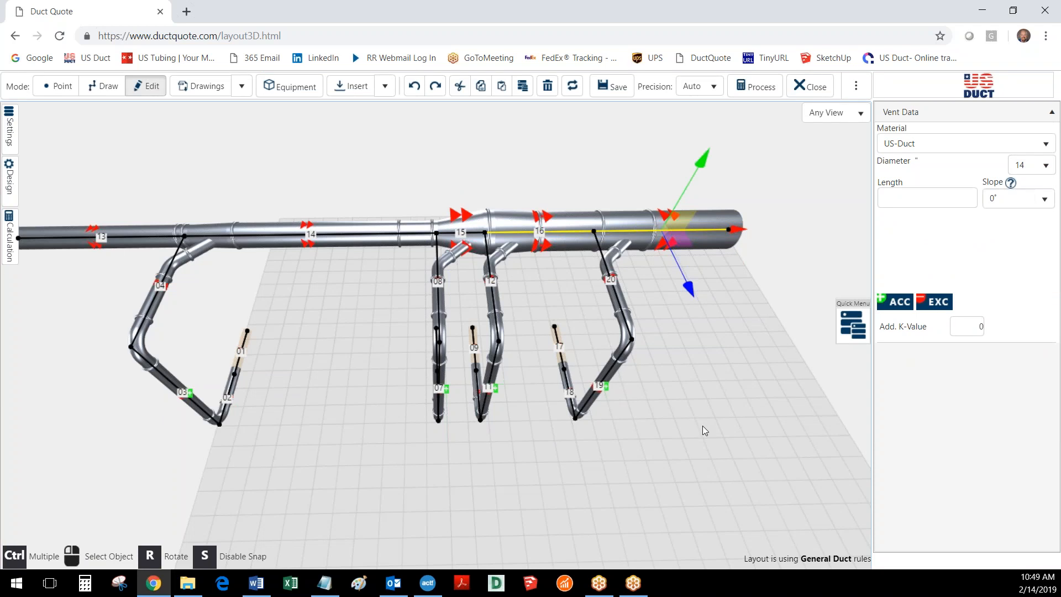
pyautogui.click(1032, 166)
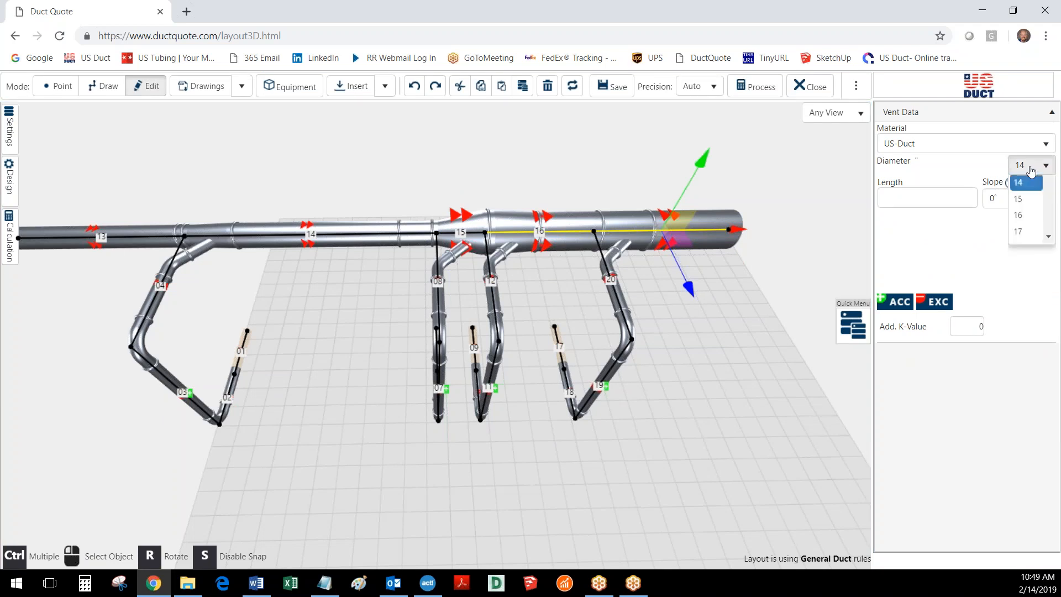
pyautogui.click(1019, 287)
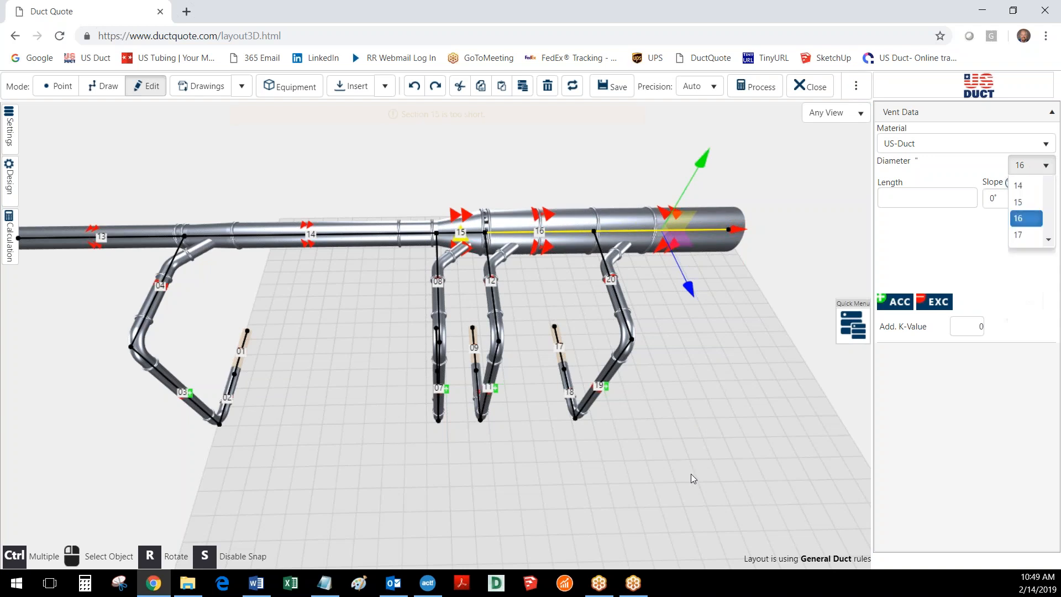
pyautogui.click(685, 477)
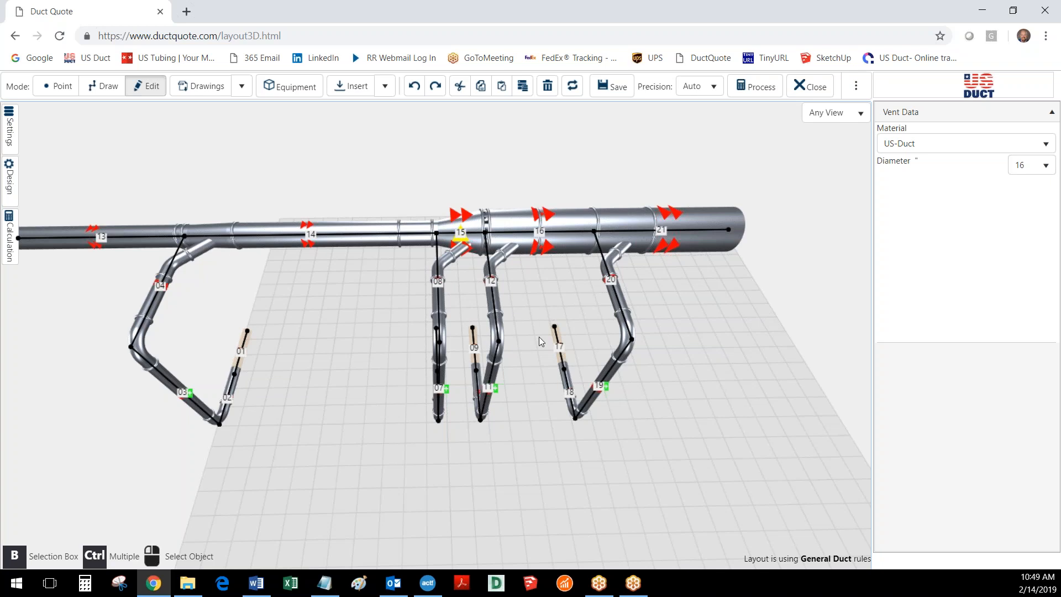
# - Fix main duct section 15 to its minimum length of 20 inches, shifting the downstream sections to make room
pyautogui.click(466, 243)
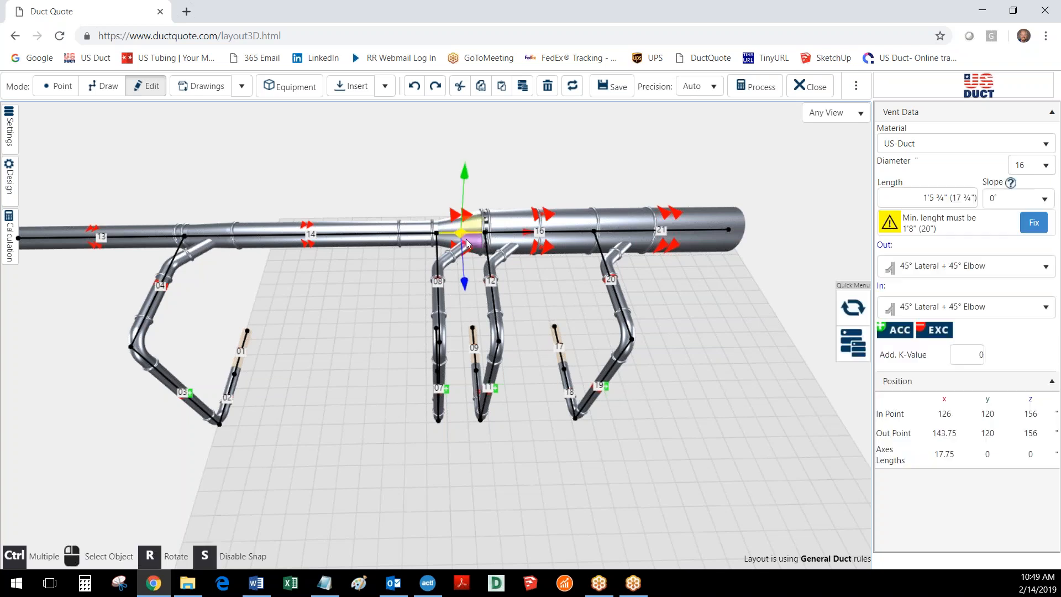
pyautogui.click(1034, 223)
pyautogui.click(636, 418)
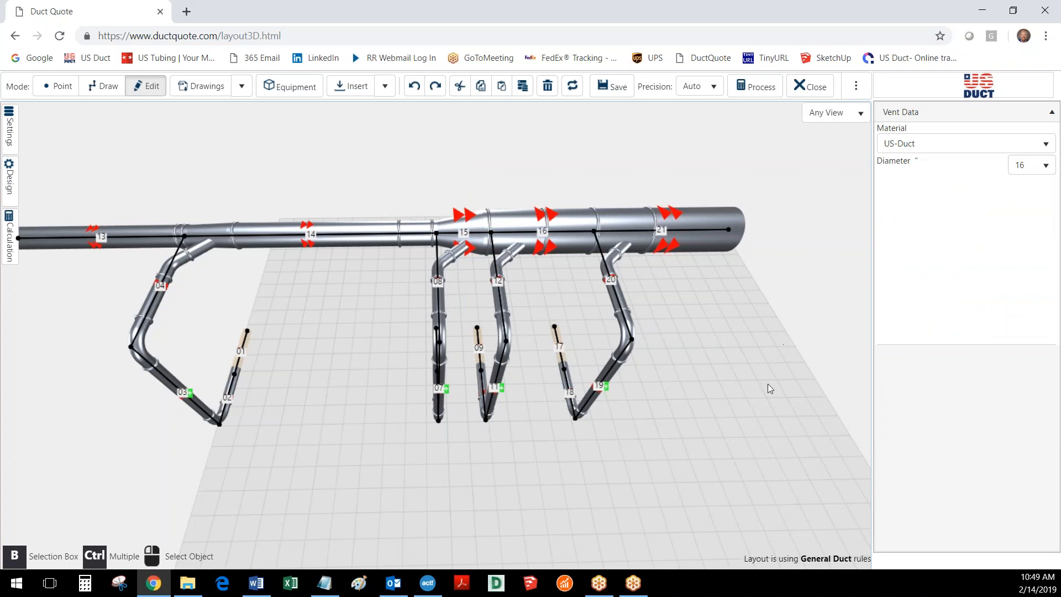
# - Draw a new straight duct section about 74 inches long from the open end of section 13, in line with the main
pyautogui.moveTo(711, 396); pyautogui.dragTo(485, 432)
pyautogui.moveTo(434, 421); pyautogui.dragTo(282, 456, button='right')
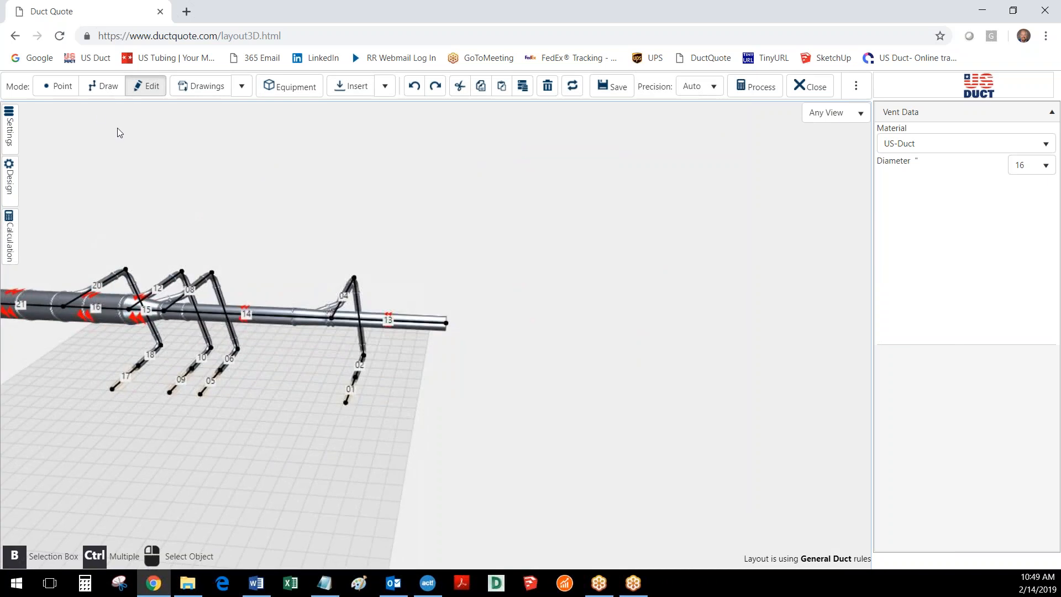
pyautogui.click(102, 86)
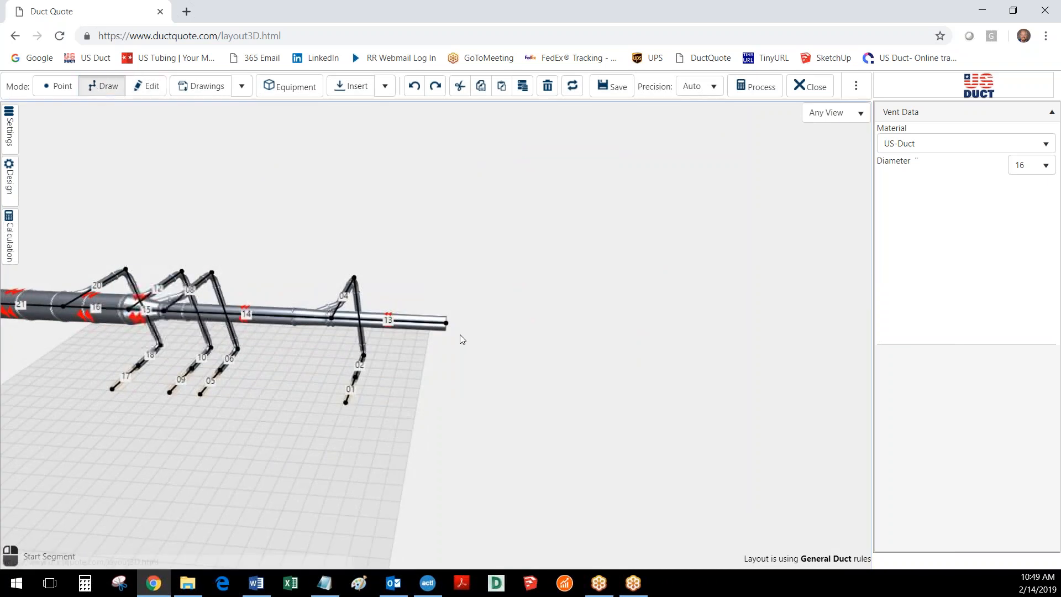
pyautogui.click(447, 324)
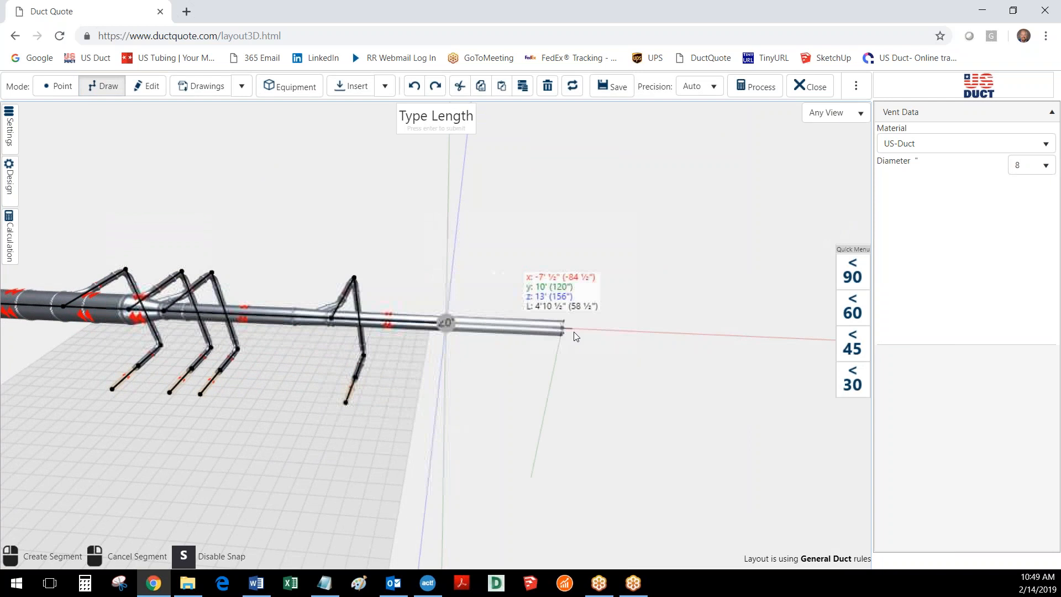
pyautogui.click(594, 335)
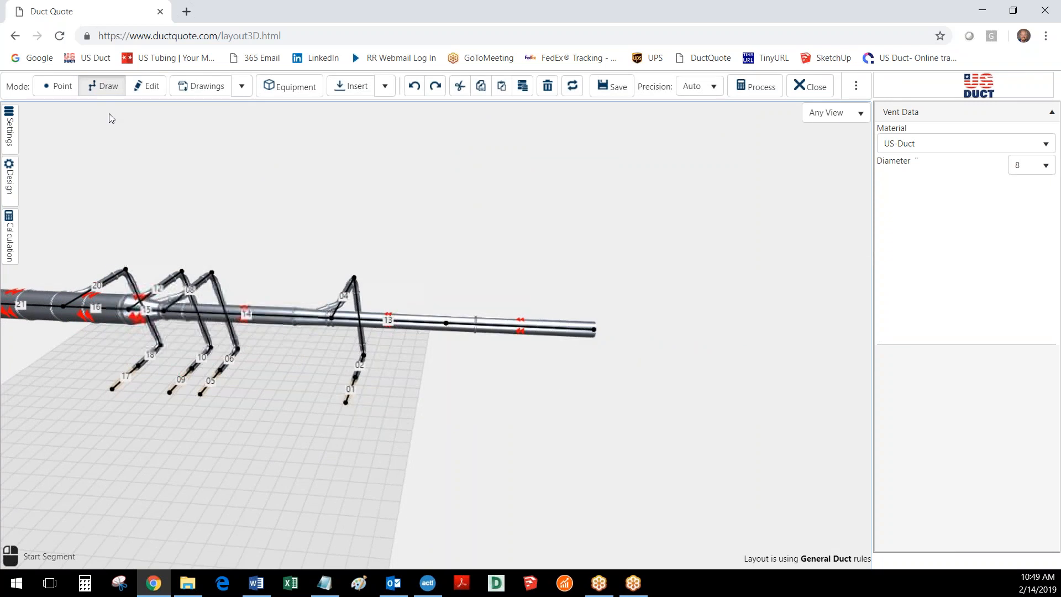
# - Set the slope of the new end section beyond section 13 to 3°, shifting the upstream sections to make room
pyautogui.click(143, 89)
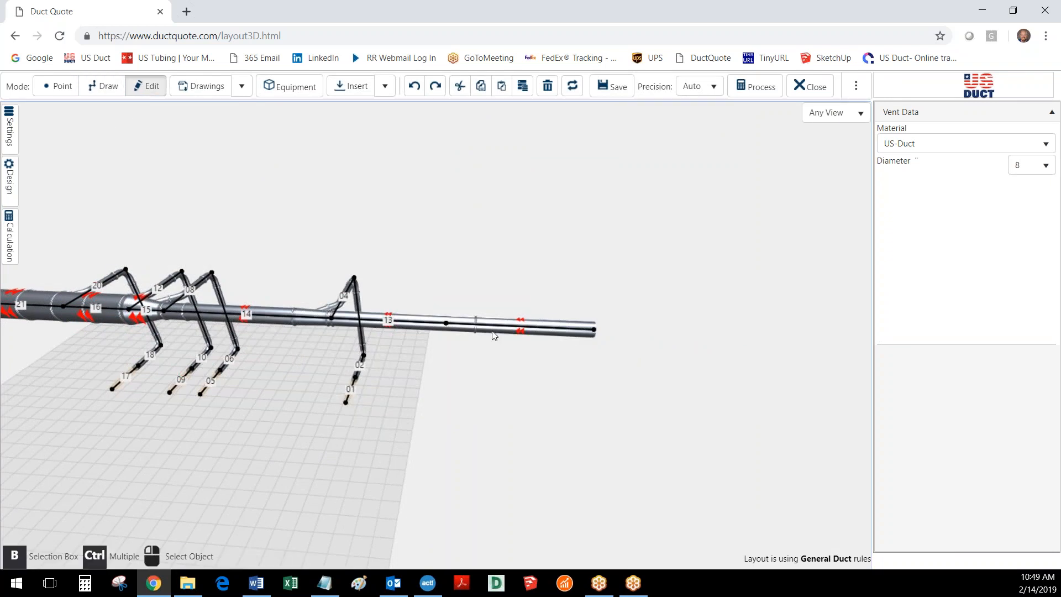
pyautogui.click(495, 330)
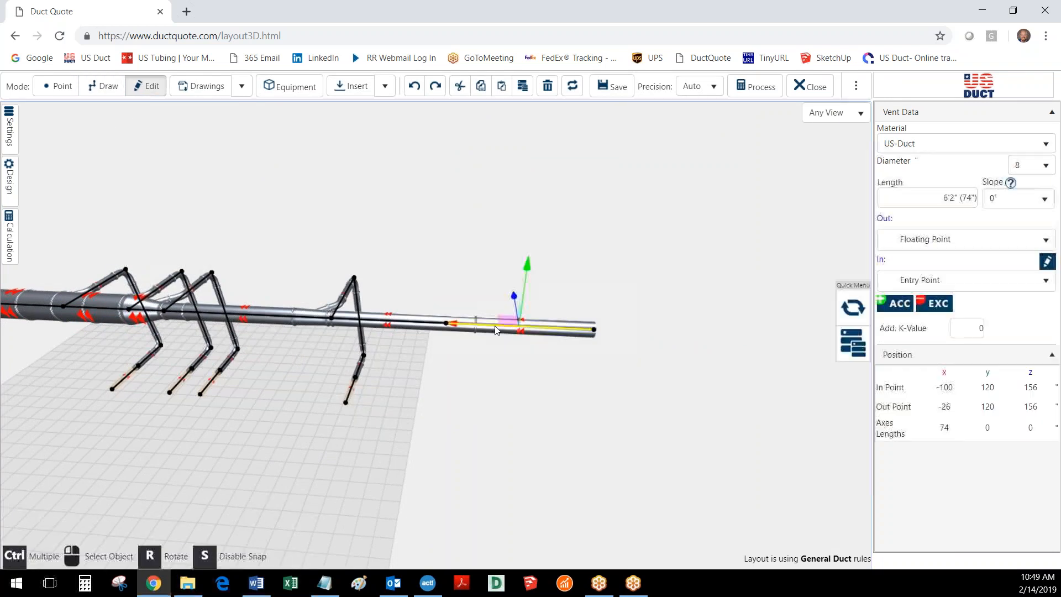
pyautogui.click(1045, 200)
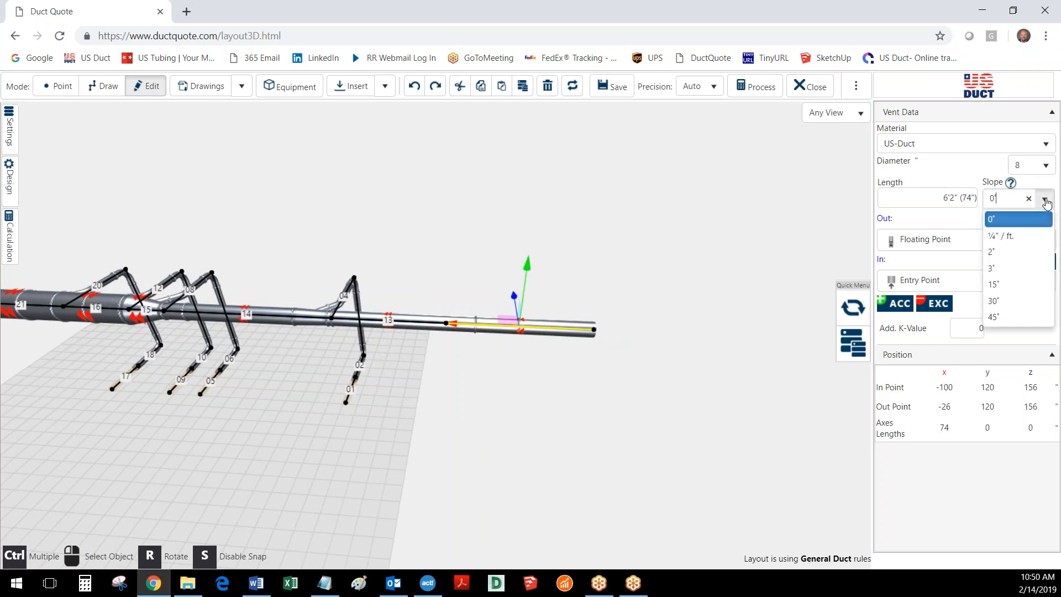
pyautogui.click(1002, 269)
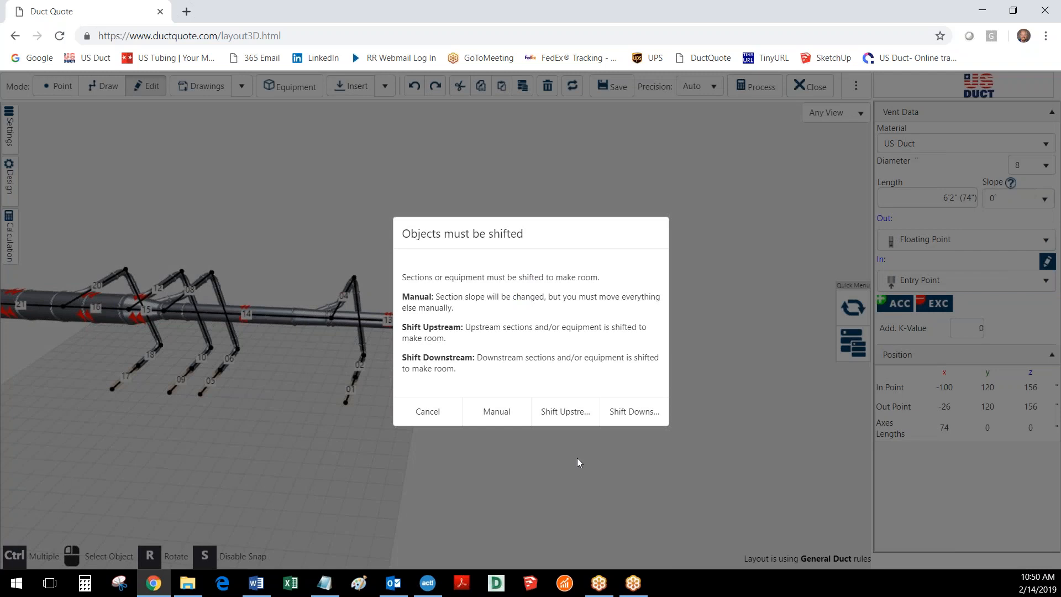
pyautogui.click(566, 412)
pyautogui.moveTo(618, 393); pyautogui.dragTo(615, 372)
pyautogui.click(617, 320)
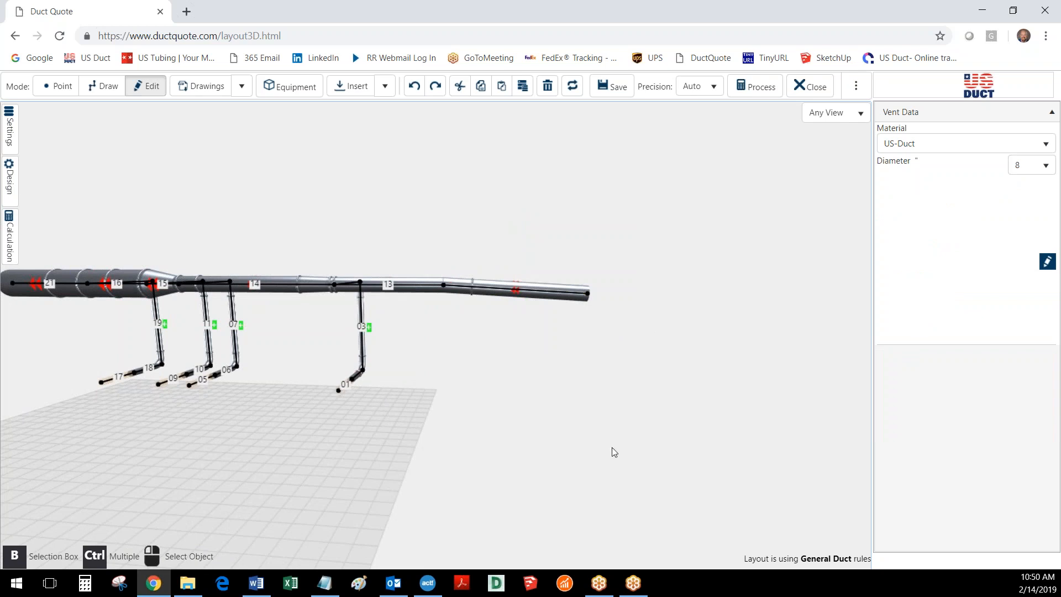
# - Change the material of the sloped end section to US-Tubing and inspect its joint with section 13
pyautogui.scroll(5, 490, 423)
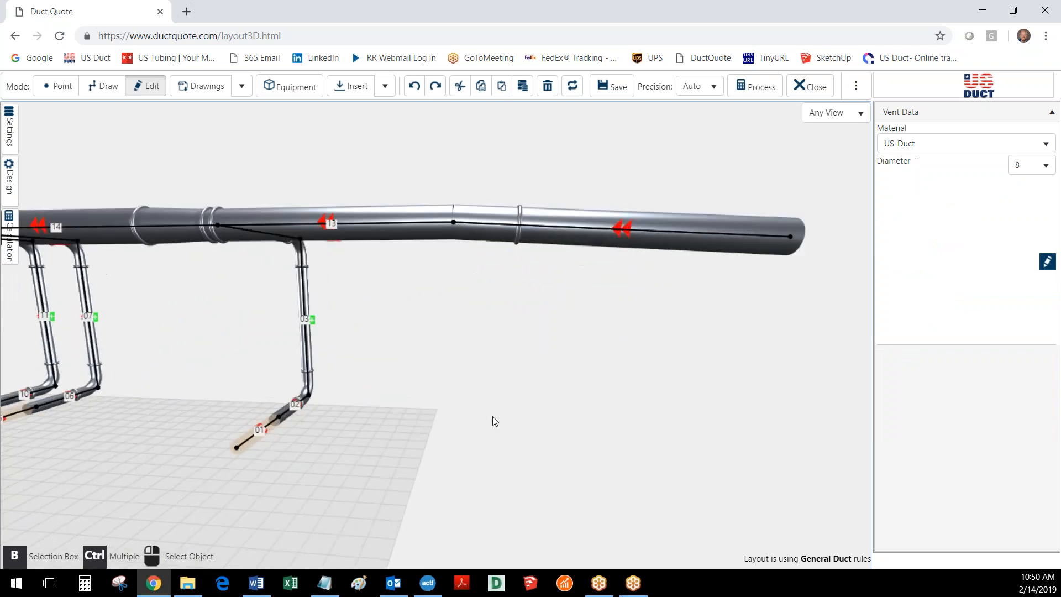
pyautogui.click(542, 227)
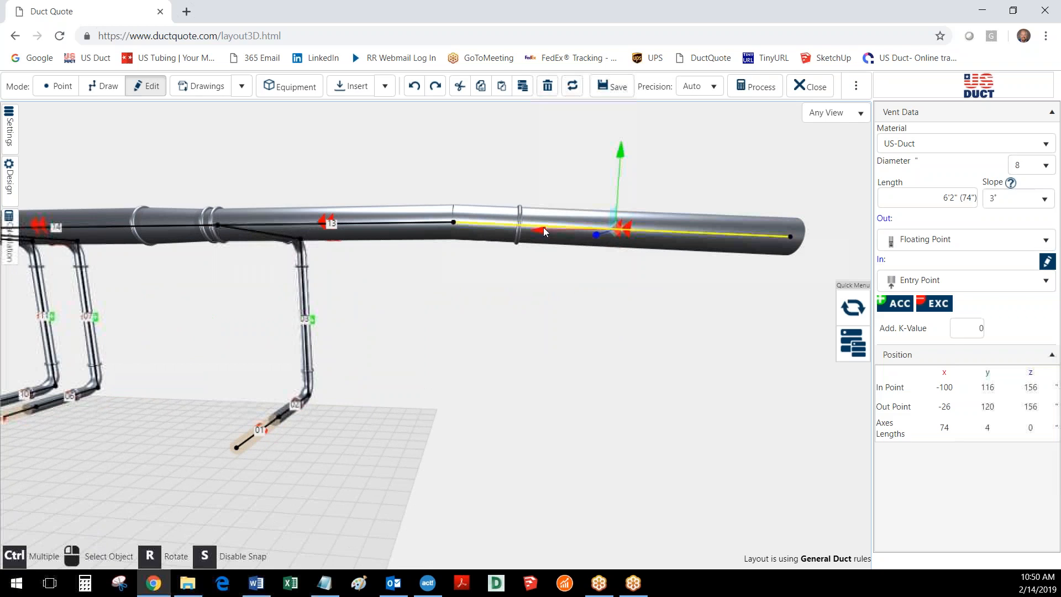
pyautogui.click(1029, 149)
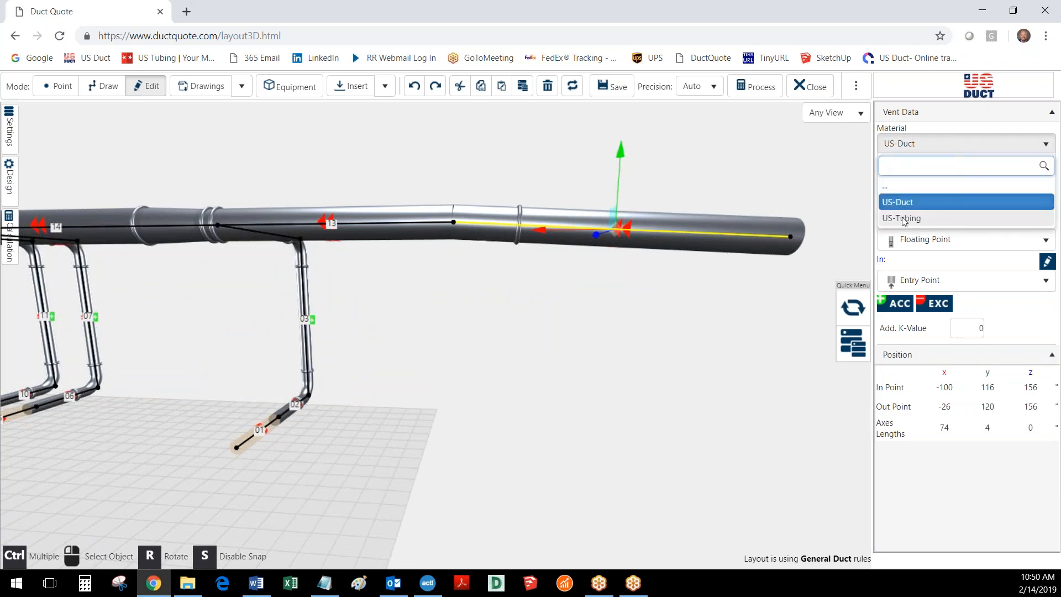
pyautogui.click(902, 219)
pyautogui.moveTo(481, 373); pyautogui.dragTo(488, 401)
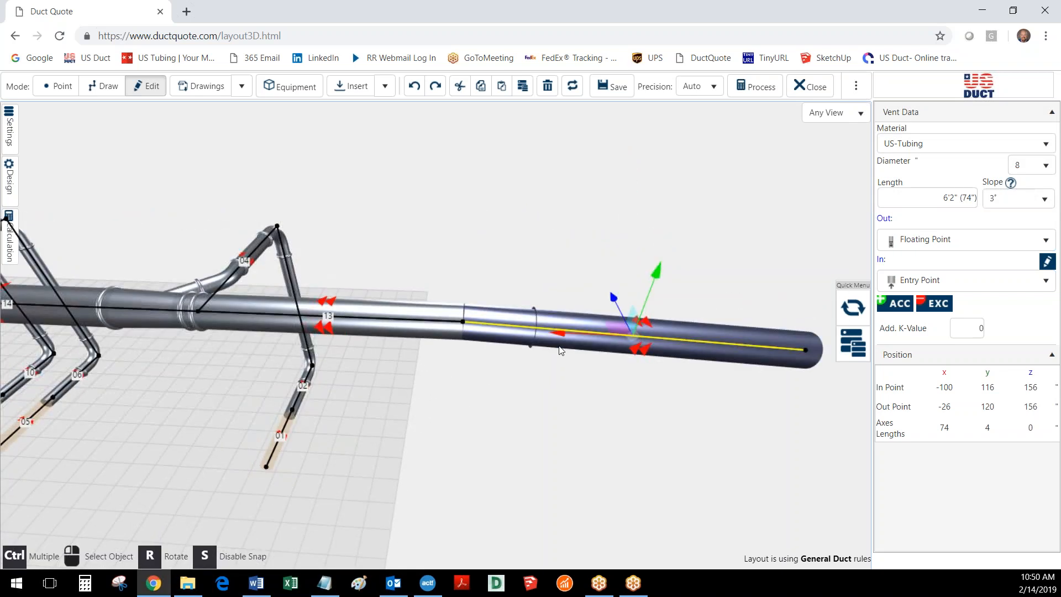
pyautogui.scroll(2, 566, 343)
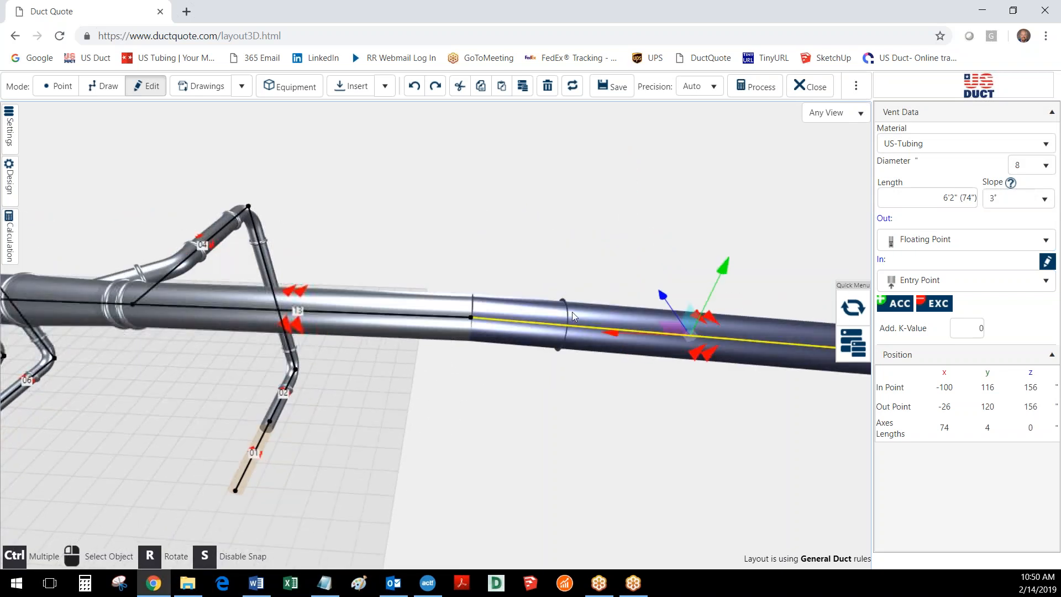
pyautogui.scroll(-3, 559, 396)
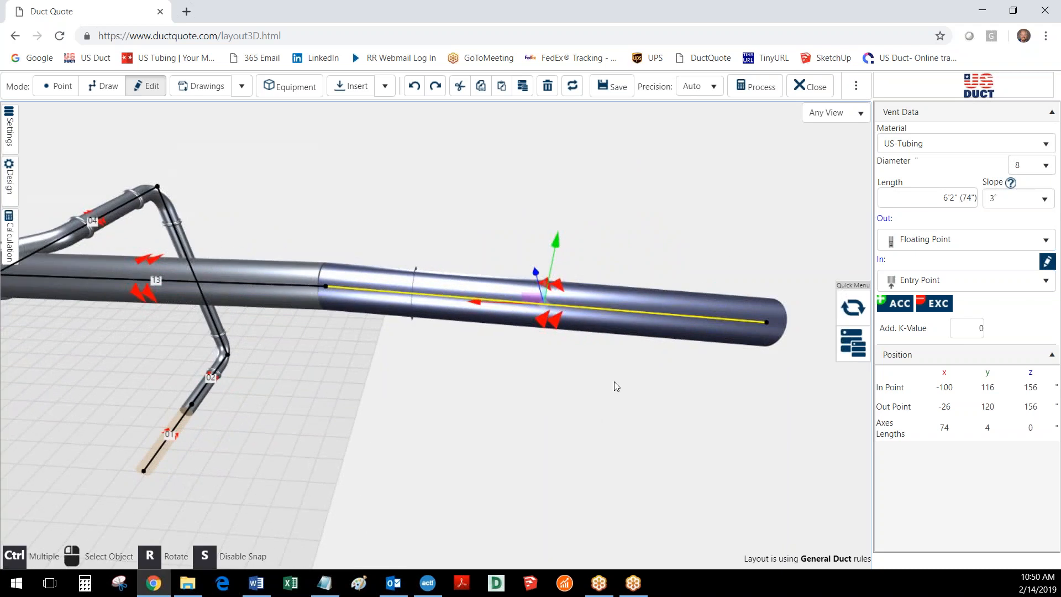